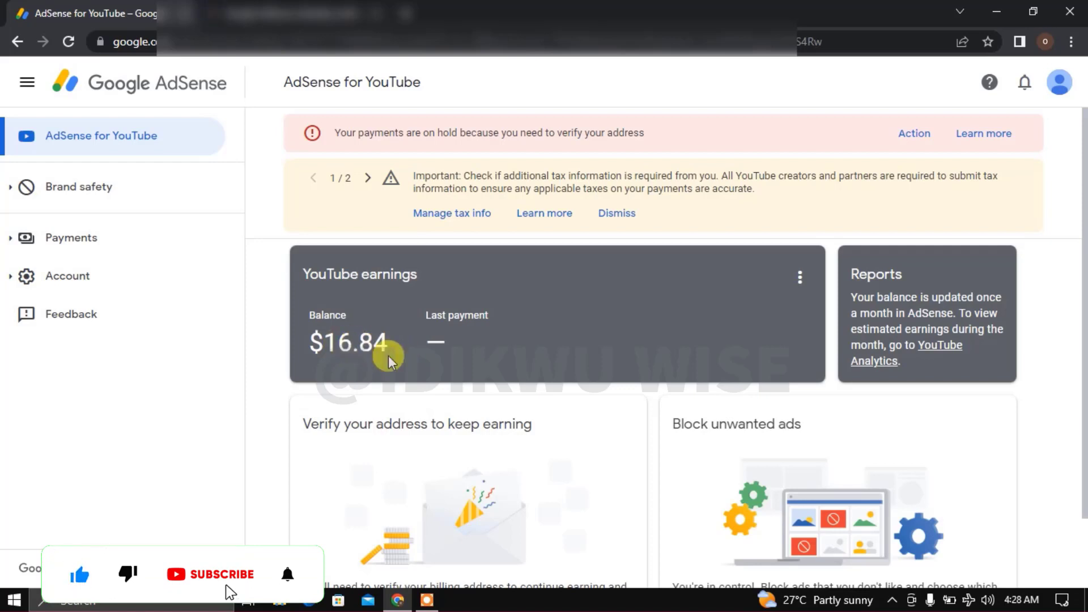
Step: Switch to the Gmail tab showing the 'Verify your payment address in AdSense' email
{"action": "left_click", "coordinate": [310, 12]}
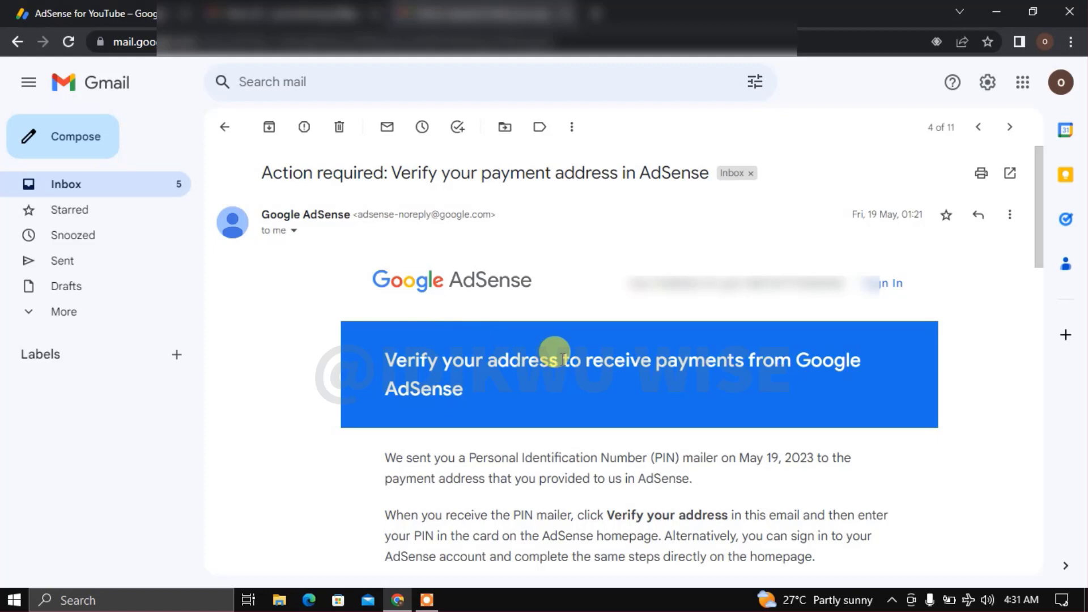
Step: Go to the AdSense tab and open Payments > Verification check
{"action": "left_click", "coordinate": [132, 13]}
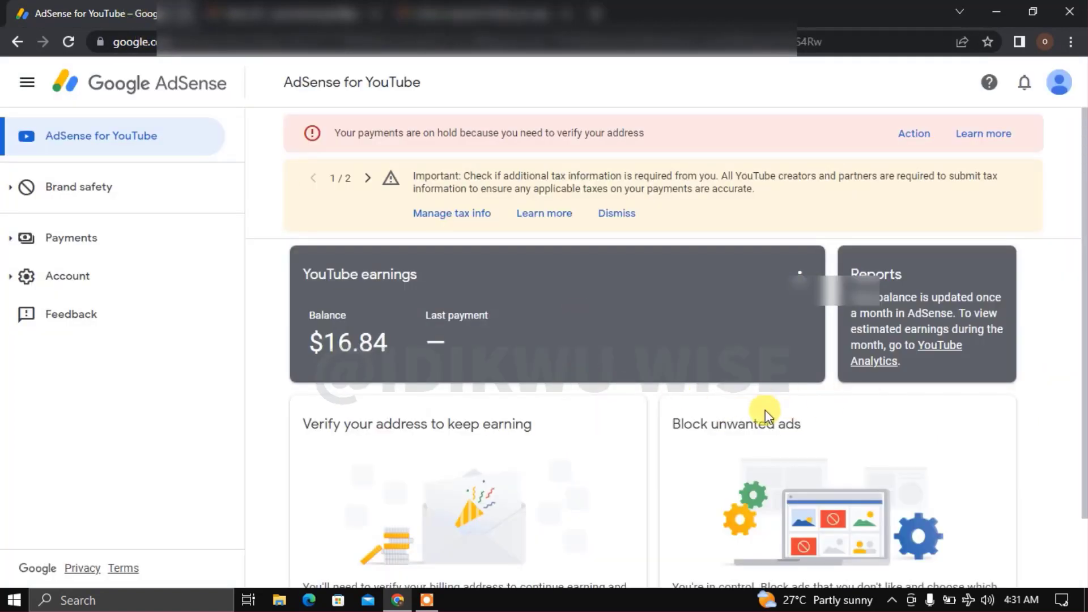
{"action": "left_click", "coordinate": [73, 245]}
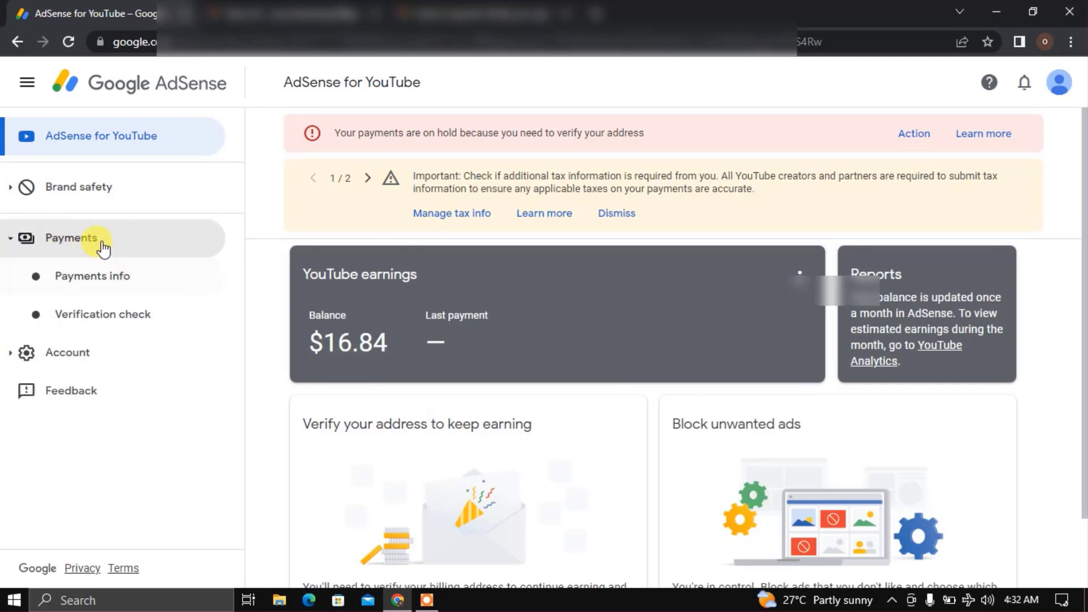
{"action": "left_click", "coordinate": [121, 324]}
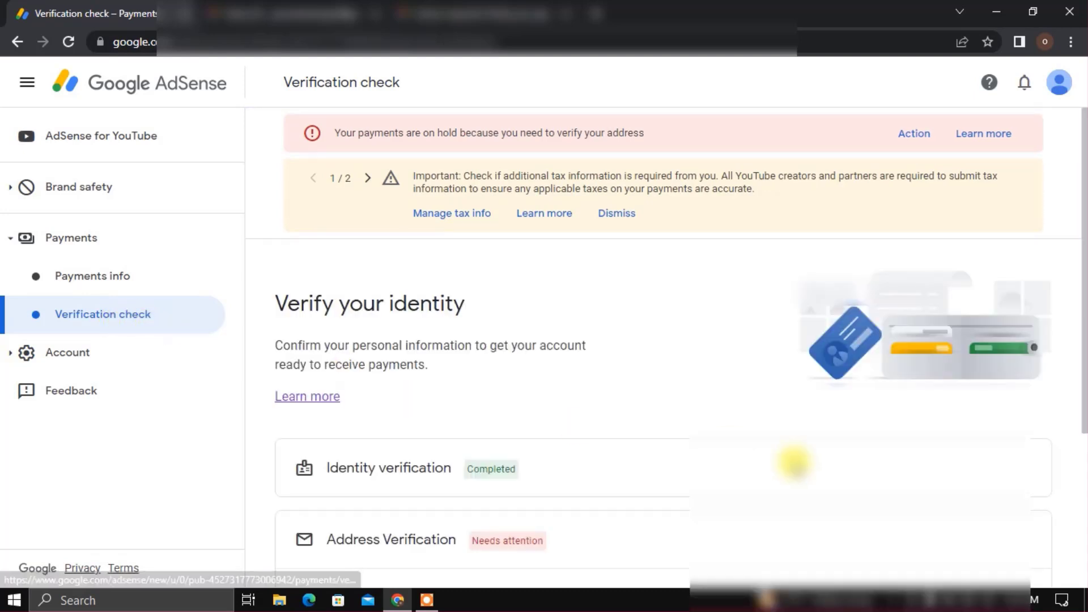
{"action": "scroll", "coordinate": [791, 465], "scroll_direction": "down", "scroll_amount": 2}
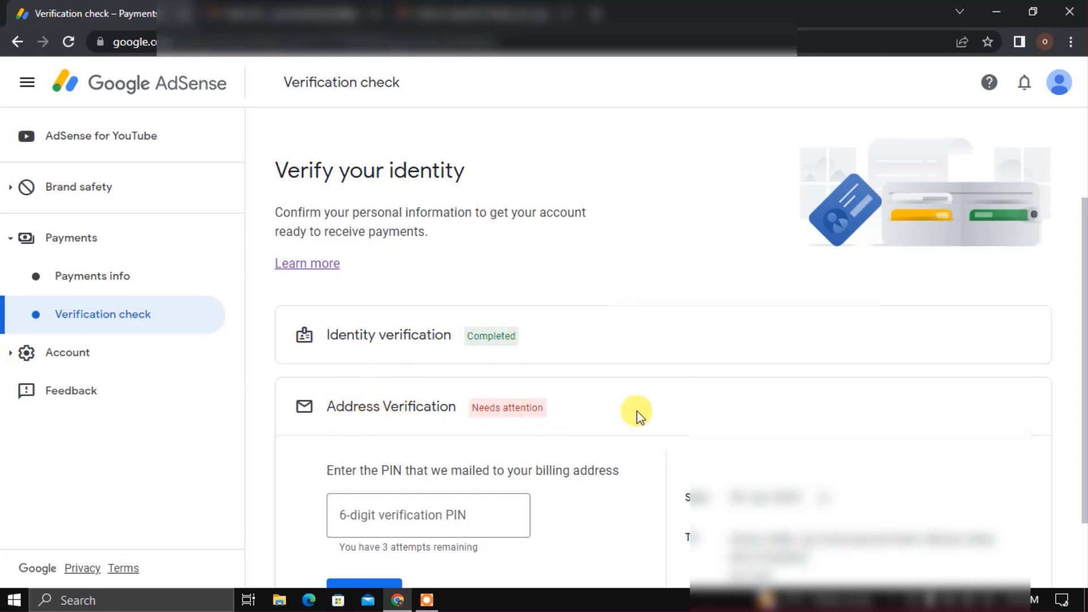
{"action": "scroll", "coordinate": [636, 413], "scroll_direction": "down", "scroll_amount": 1}
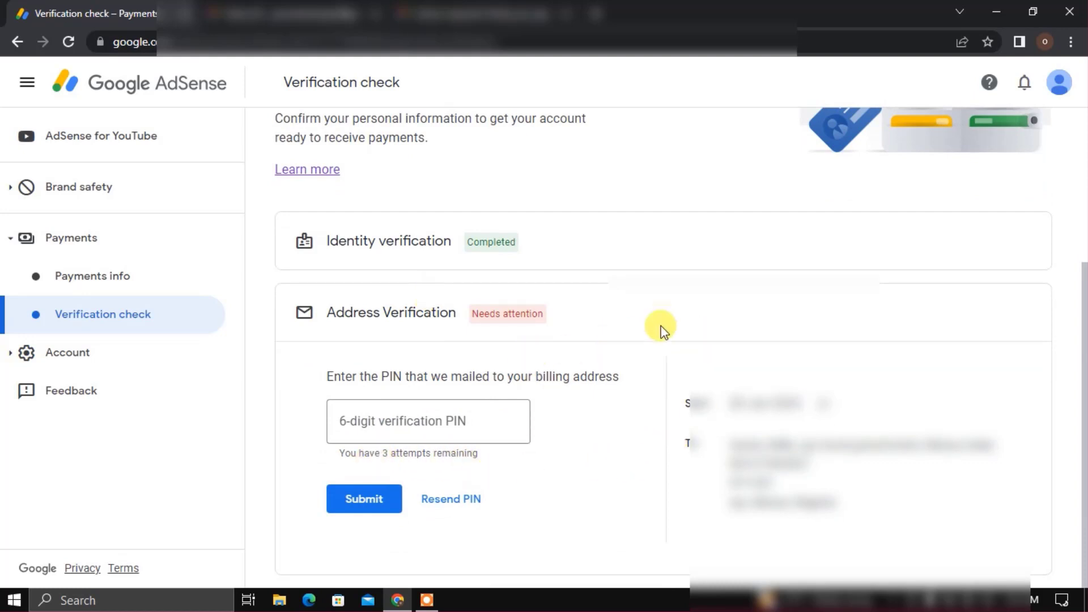
{"action": "left_click", "coordinate": [468, 506]}
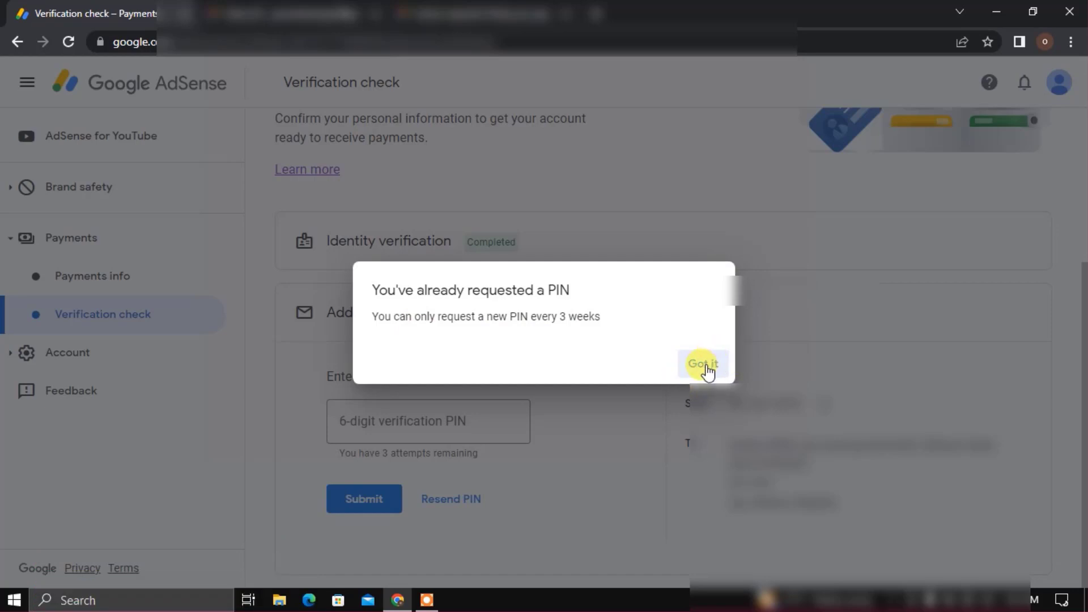
{"action": "left_click", "coordinate": [705, 364]}
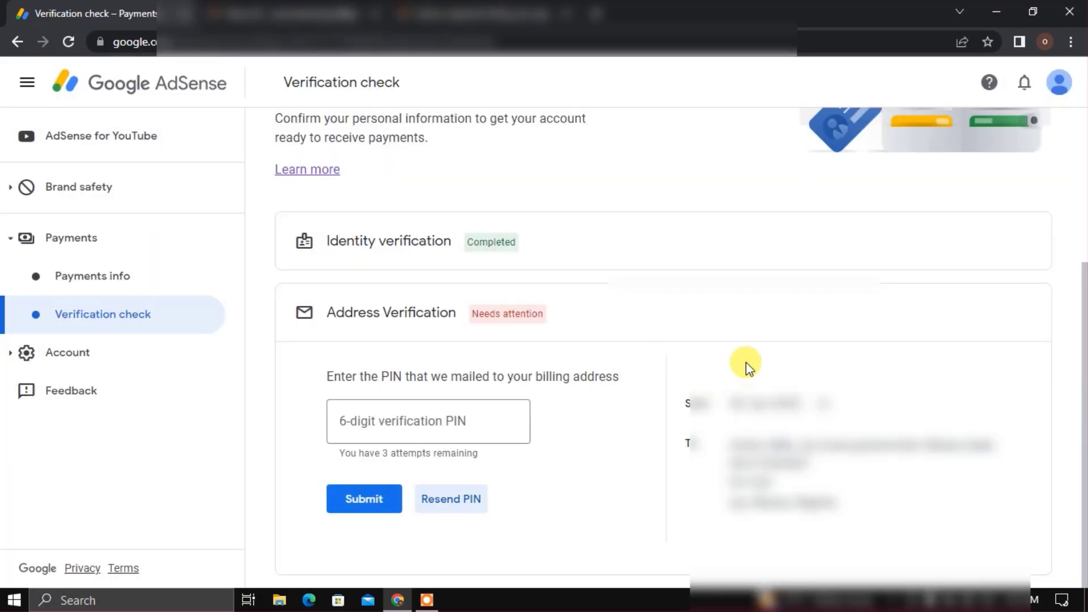